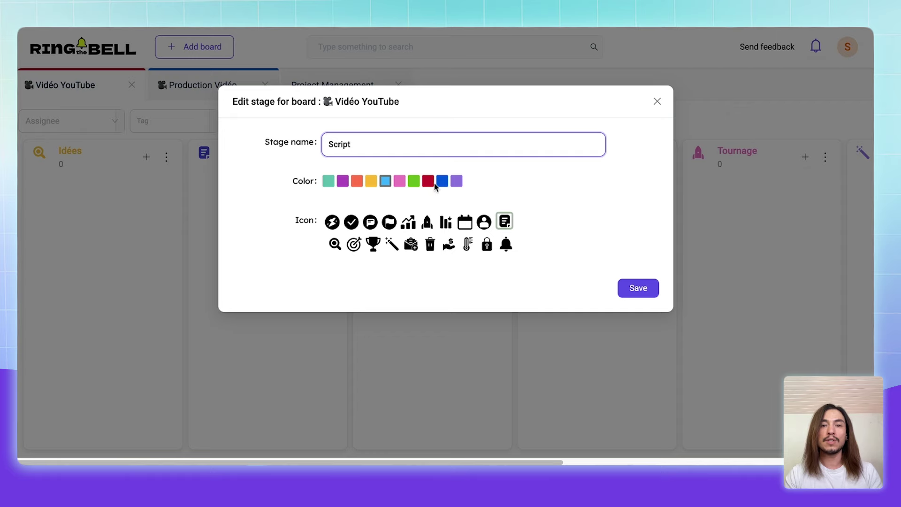
Change the Script stage's color to yellow and save the stage.
click(371, 181)
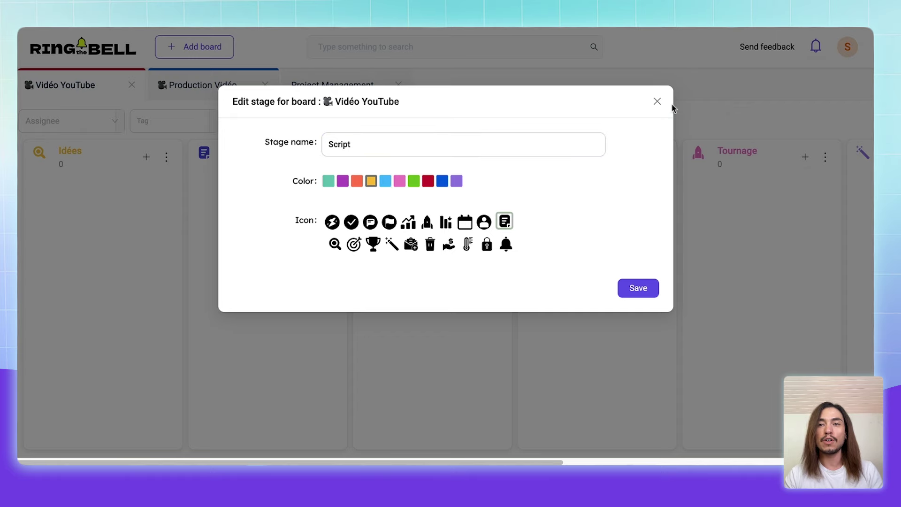
click(644, 294)
Add a stage named ETAPE and rearrange the stages so Titre and Miniature come between Idées and Script.
scroll(657, 241, right, 10)
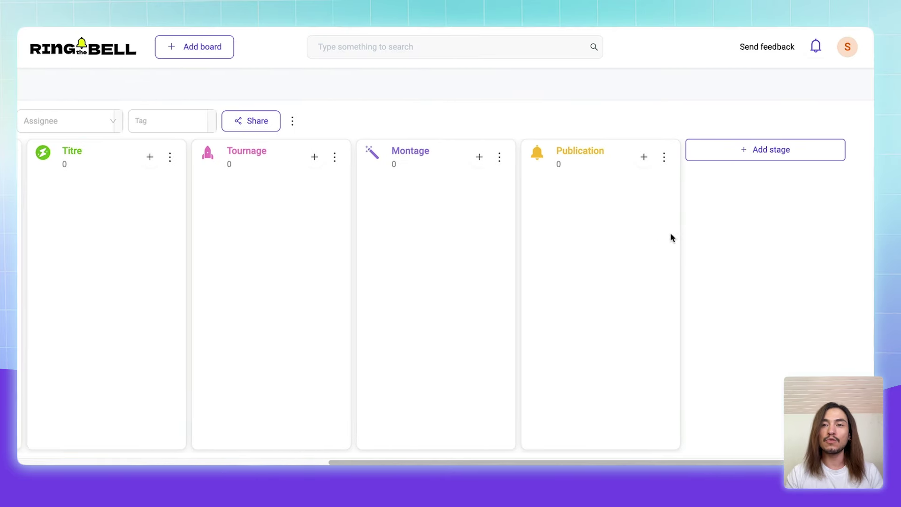
click(759, 153)
click(432, 148)
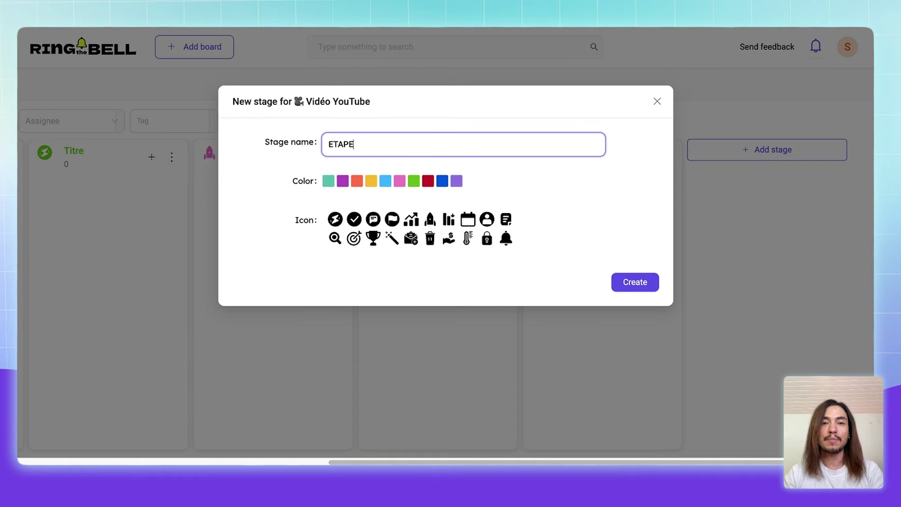
click(635, 283)
drag(751, 149, 258, 155)
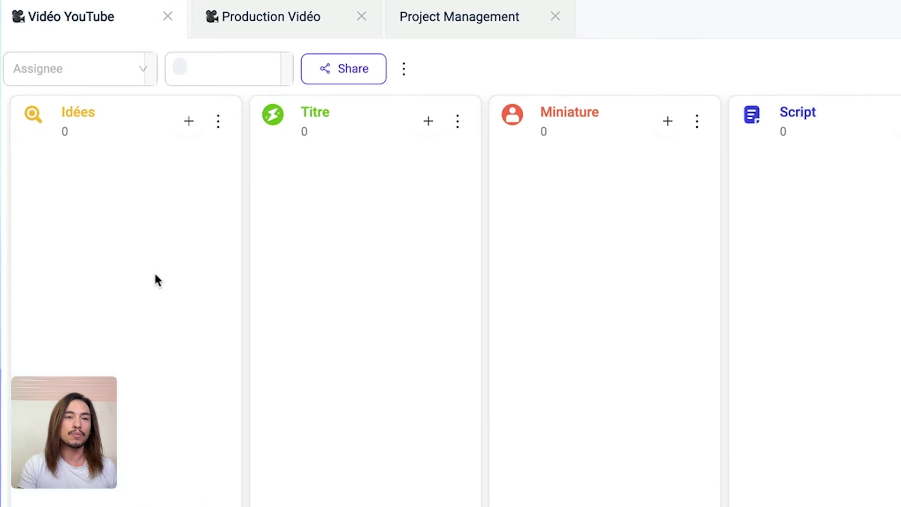
Create a task titled Idée 1 in the Idées stage, with a bulleted description listing Point 1 and Point 2.
click(186, 123)
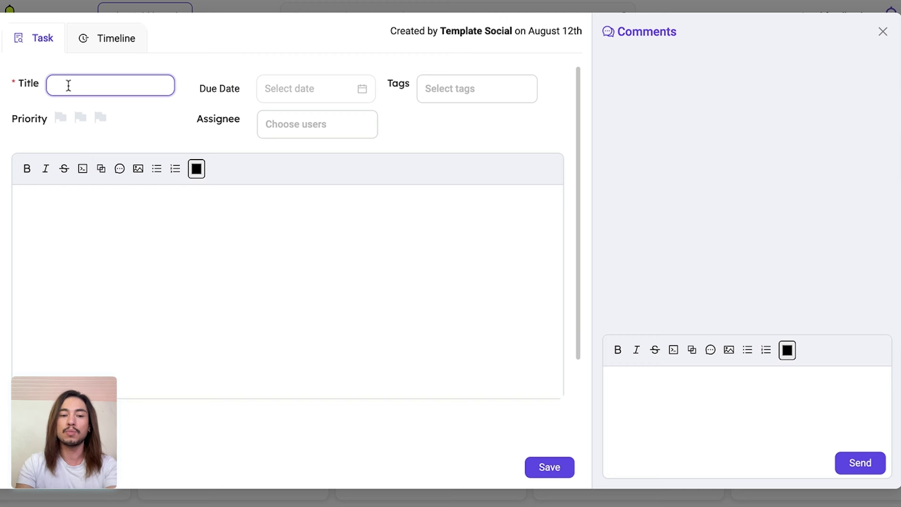
text(Idée 1)
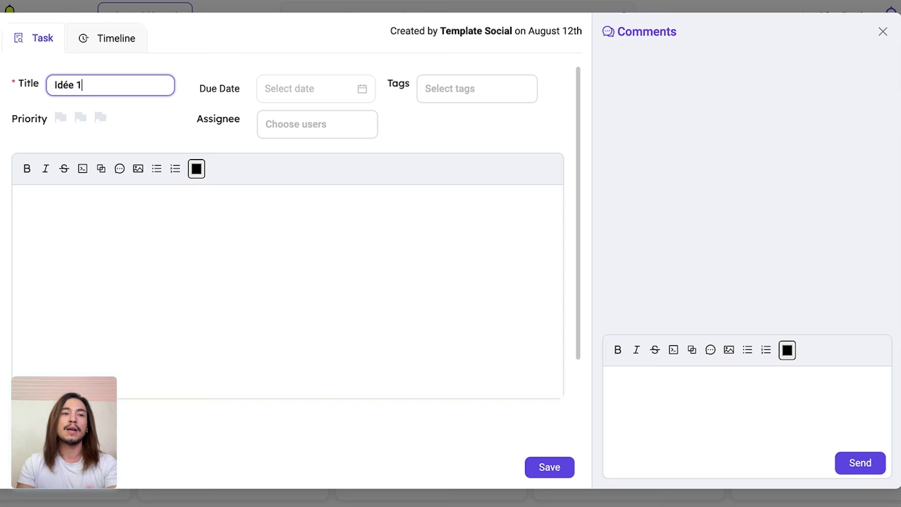
click(35, 231)
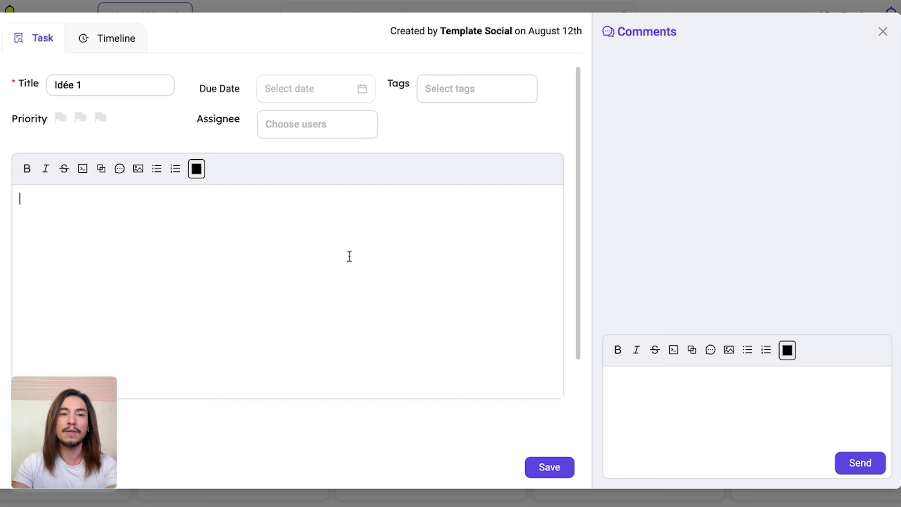
click(155, 172)
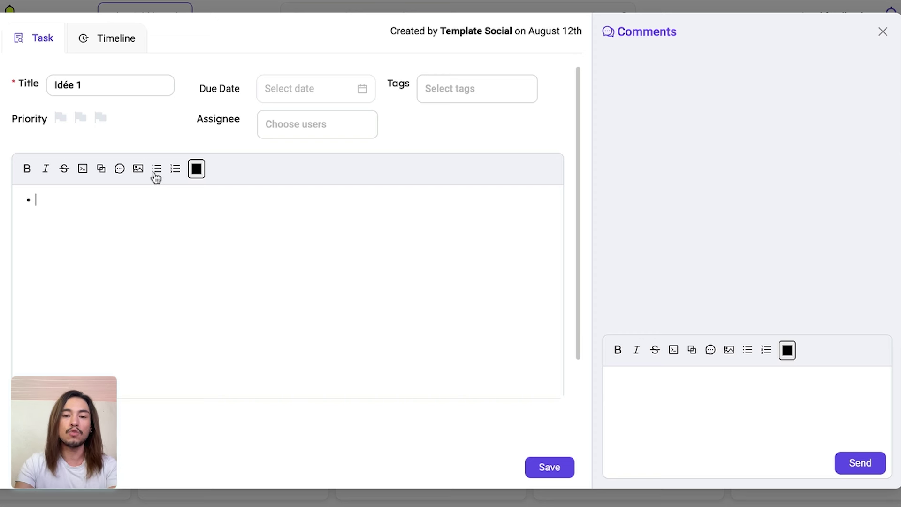
text(Poi)
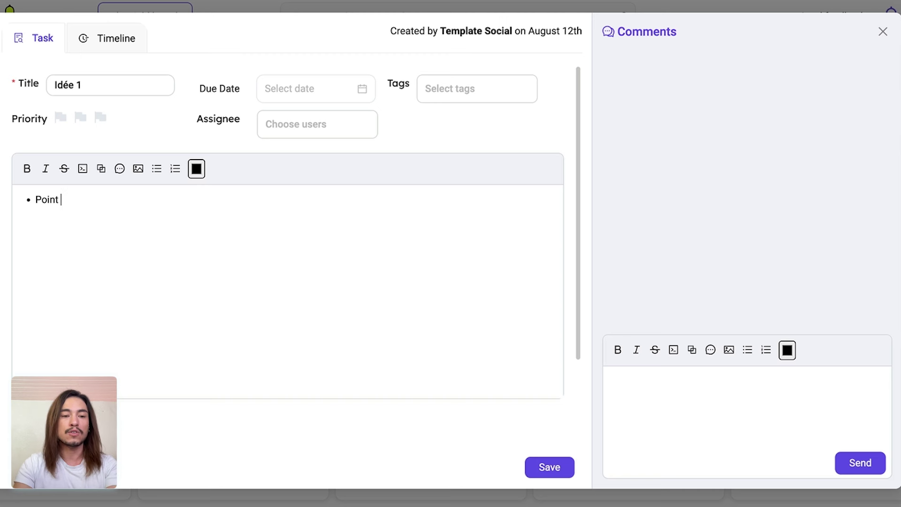
text(nt 2)
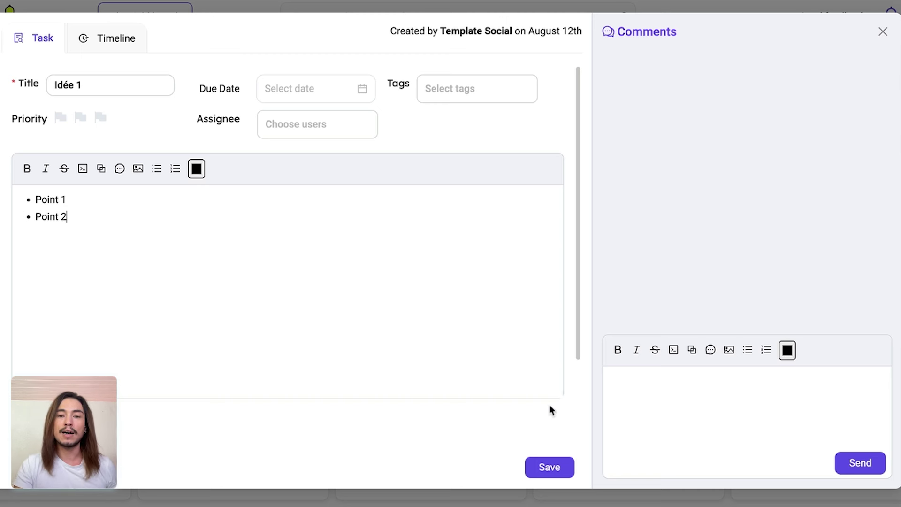
click(545, 468)
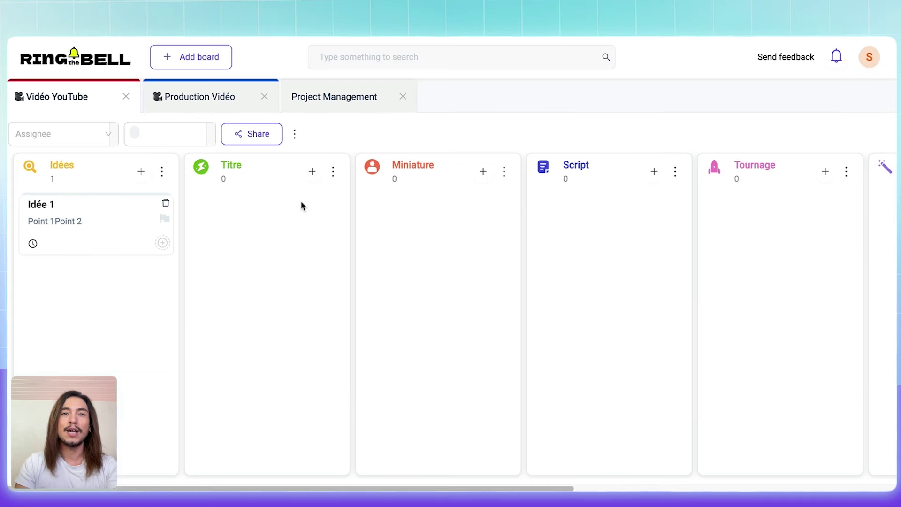
Create a second task titled Idée 2 in the Idées stage.
click(140, 171)
text(Idée)
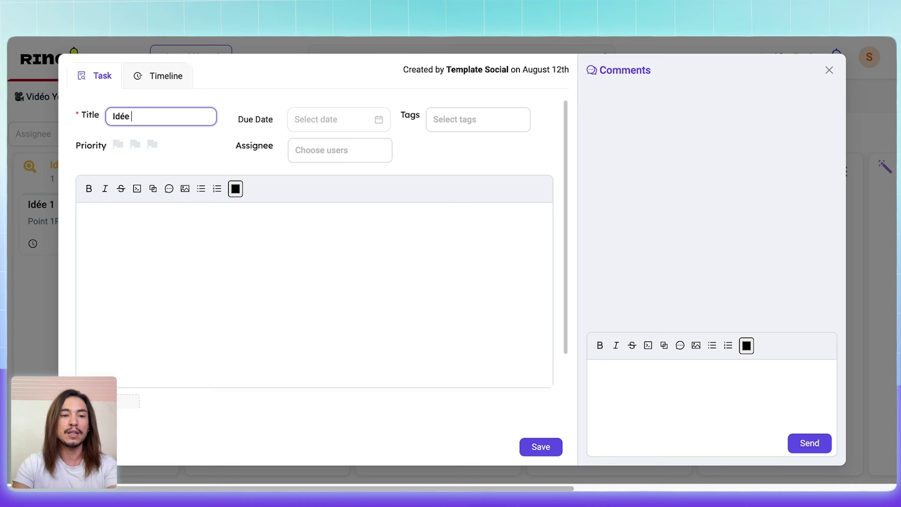
text( 2)
click(547, 446)
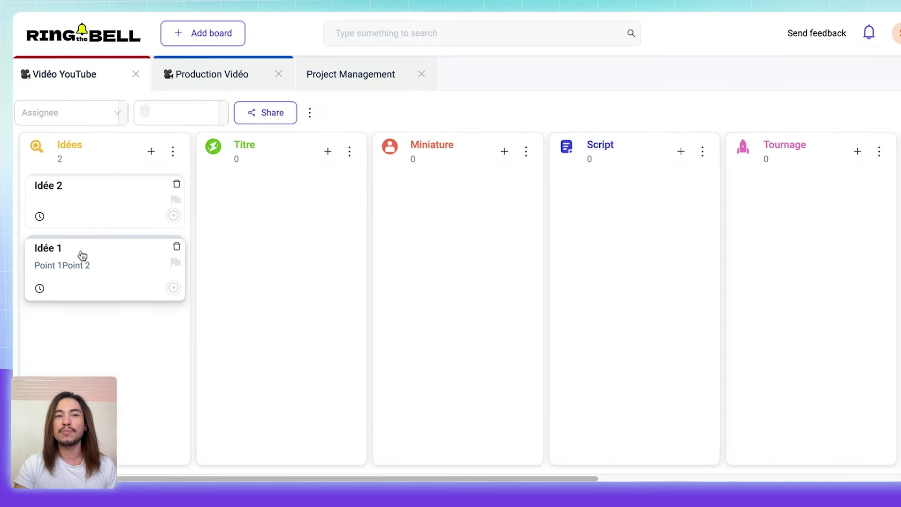
Move the Idée 1 card to the Titre stage and post the comment "Possibilité de mon titre 1" on it.
drag(83, 258, 222, 193)
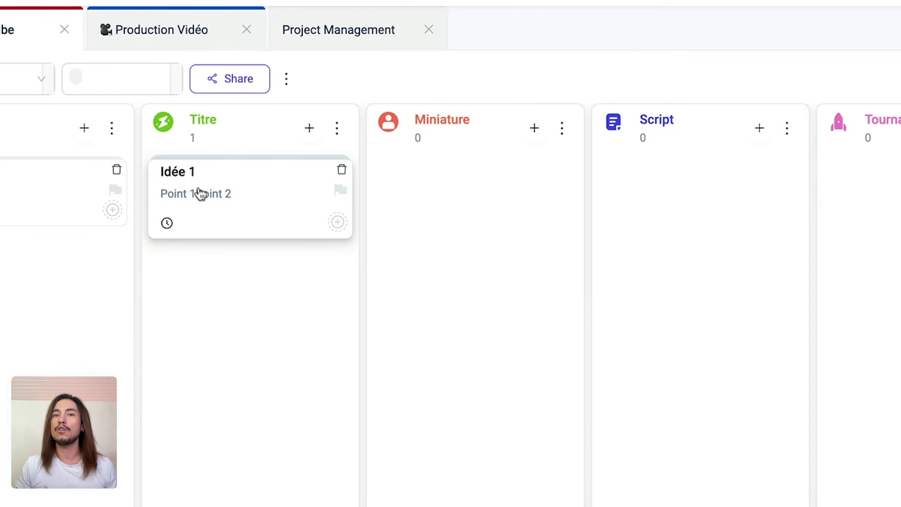
click(199, 192)
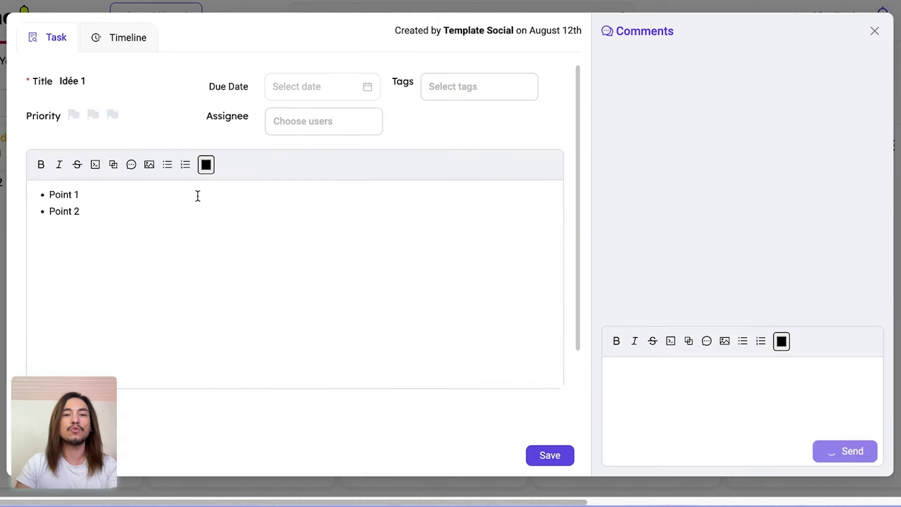
click(657, 407)
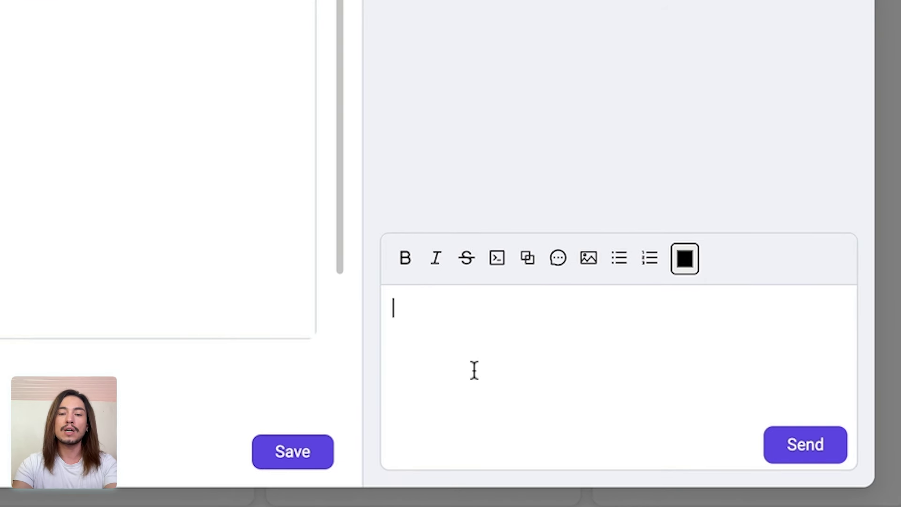
text(Possibilité de mon titre 1)
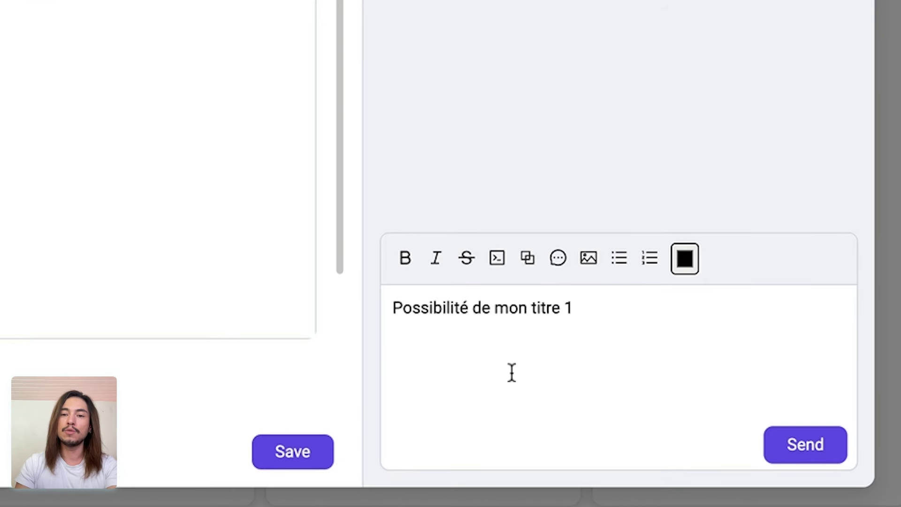
click(816, 450)
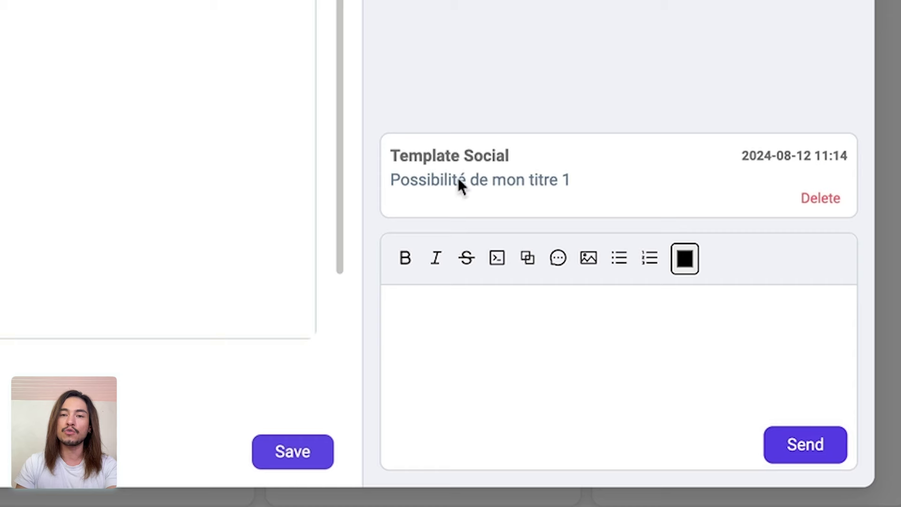
Post a second comment on Idée 1 reading "Possibilité de titre 2".
drag(401, 180, 654, 193)
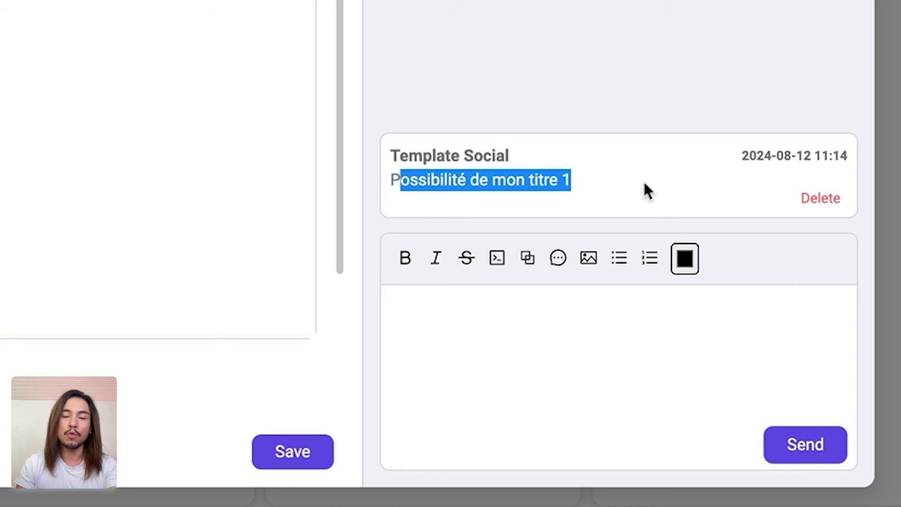
click(590, 312)
text(P)
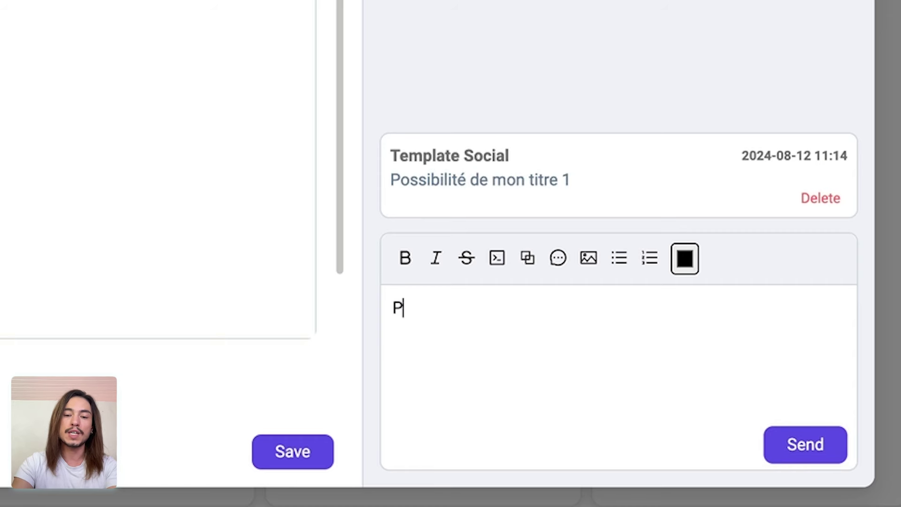
text(ossibilité )
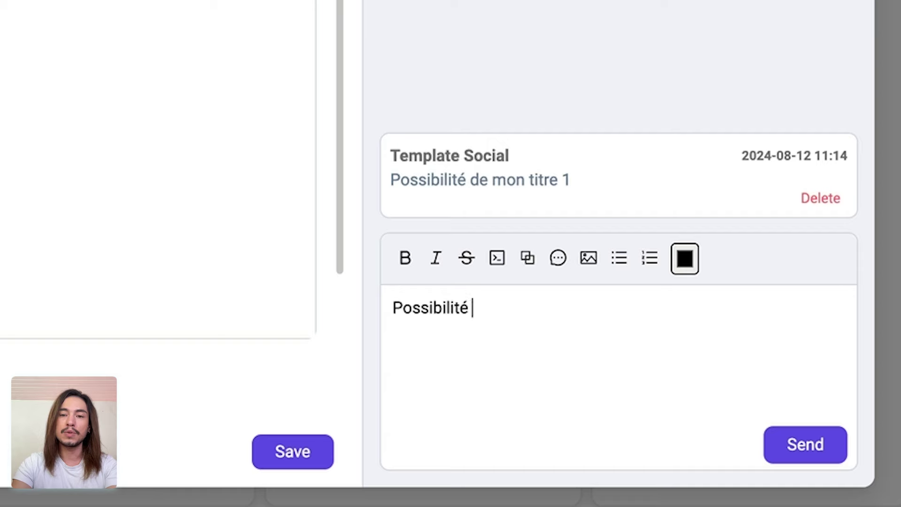
text(de titre 2)
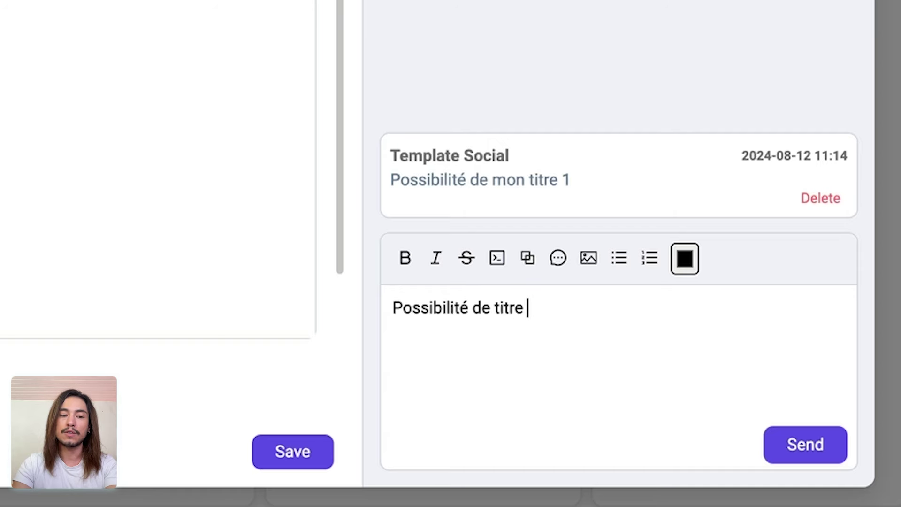
click(804, 441)
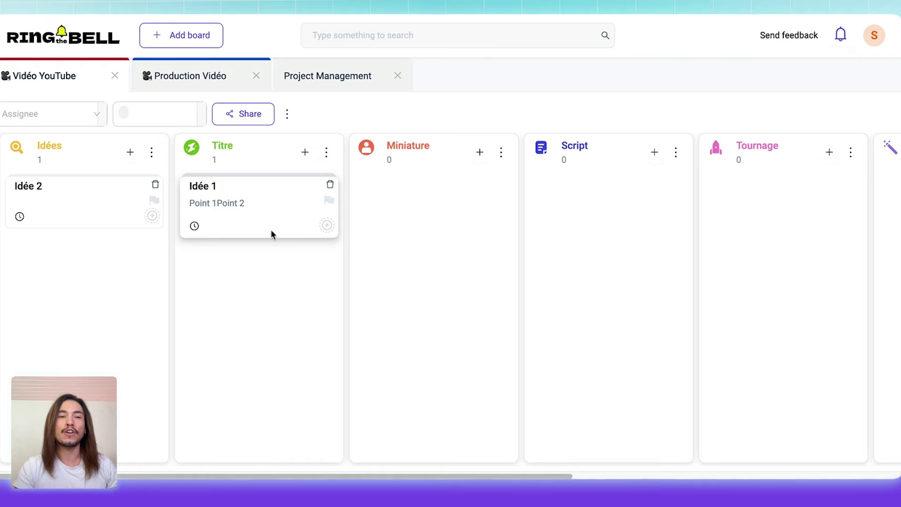
Move the Idée 1 card from Titre to the Miniature stage and open its details.
drag(217, 203, 391, 196)
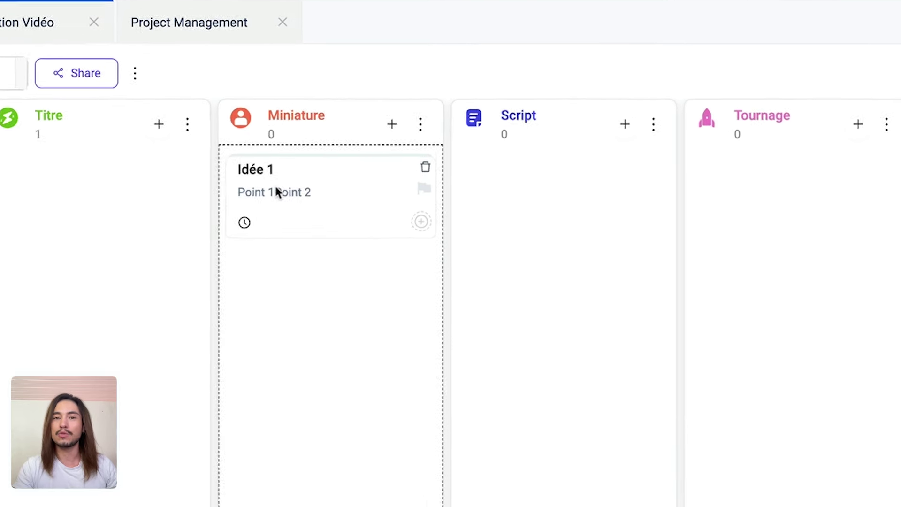
drag(276, 192, 280, 191)
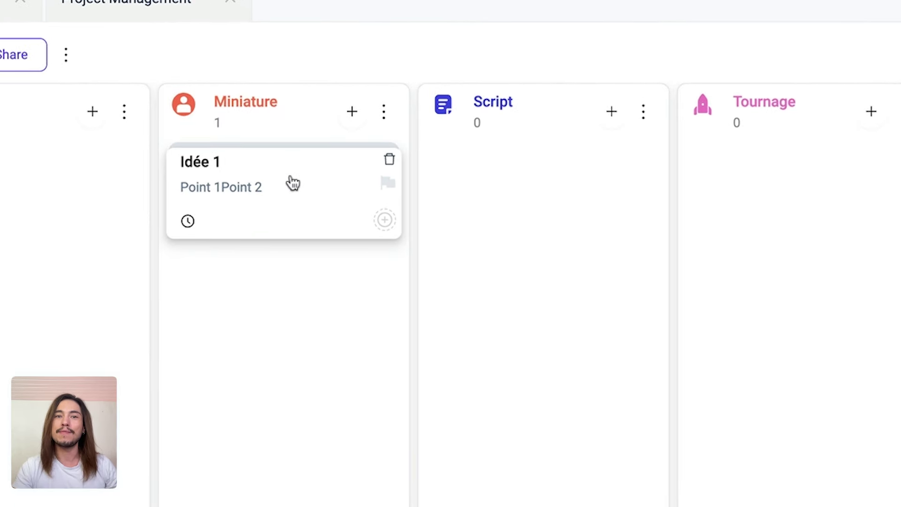
click(292, 183)
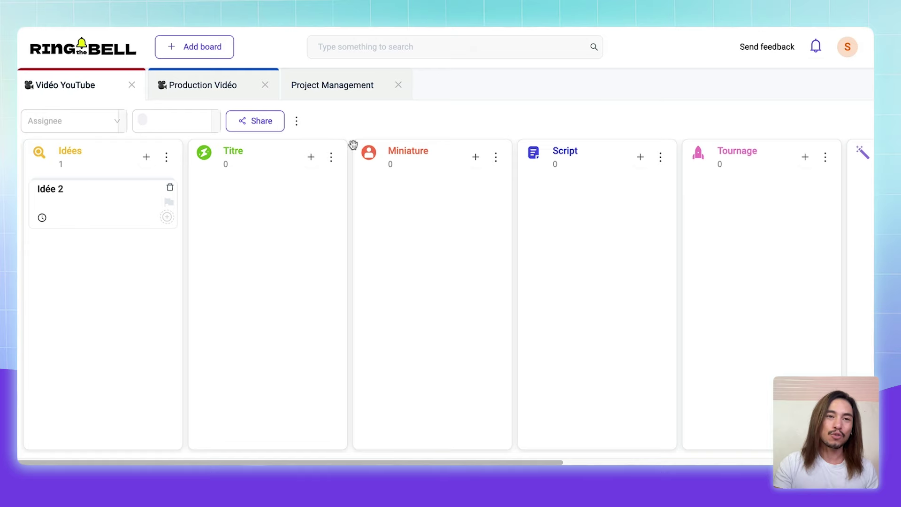
Share the Vidéo YouTube board by inviting an editor with the collaborator's e-mail address.
click(256, 123)
click(480, 192)
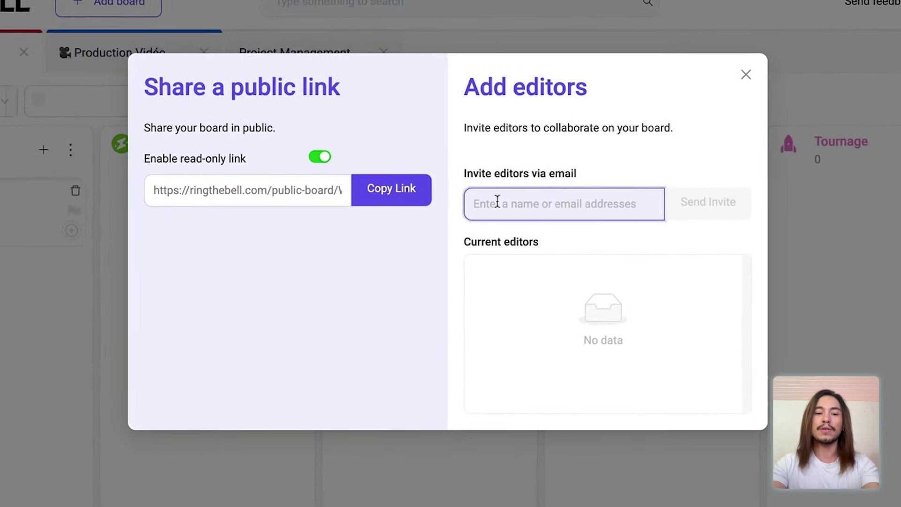
text(eran)
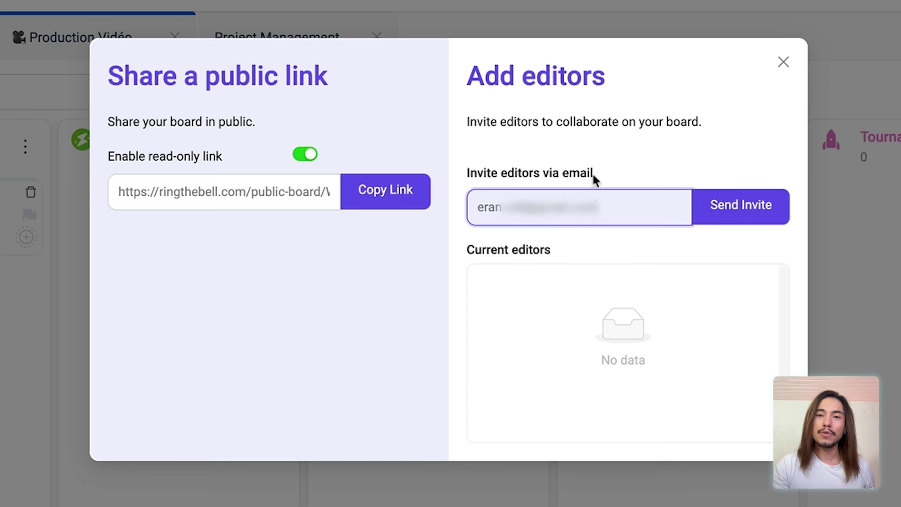
click(741, 205)
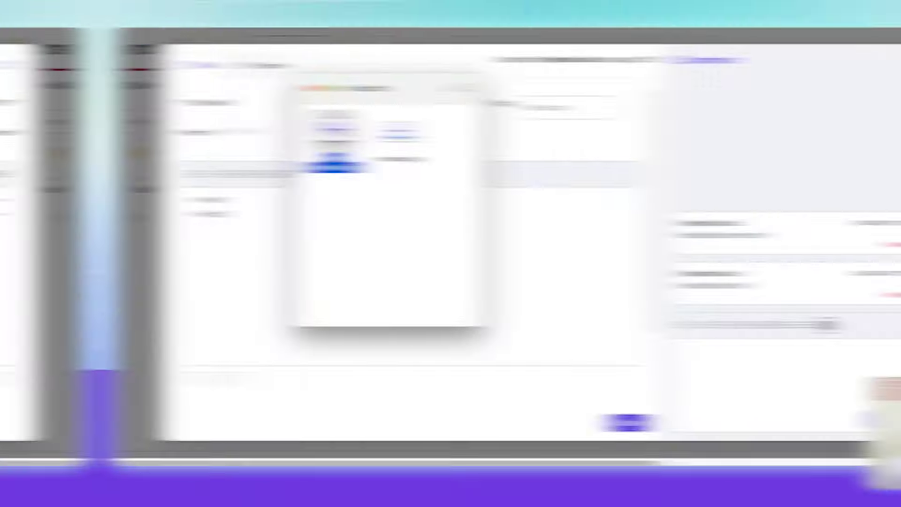
Post the "Idée de Miniature 1" image as a comment on Idée 1, then start another comment.
drag(235, 132, 641, 370)
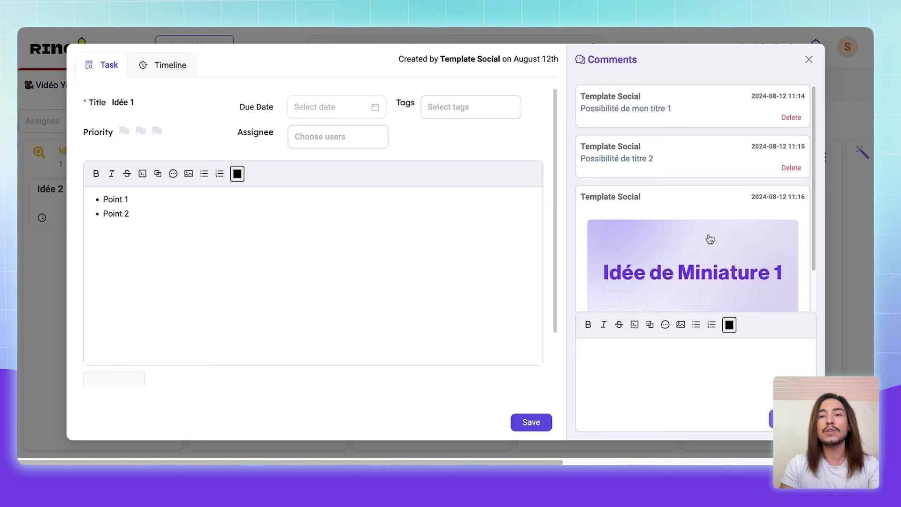
scroll(709, 240, down, 2)
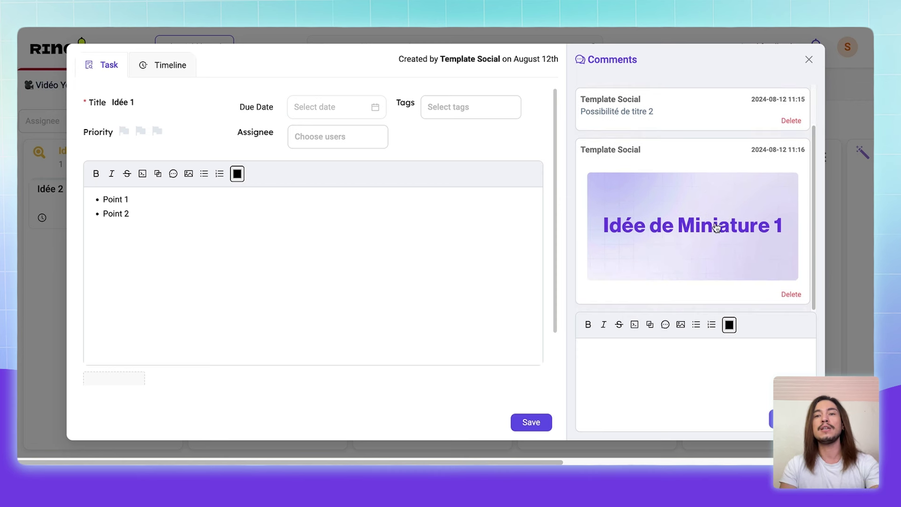
click(653, 358)
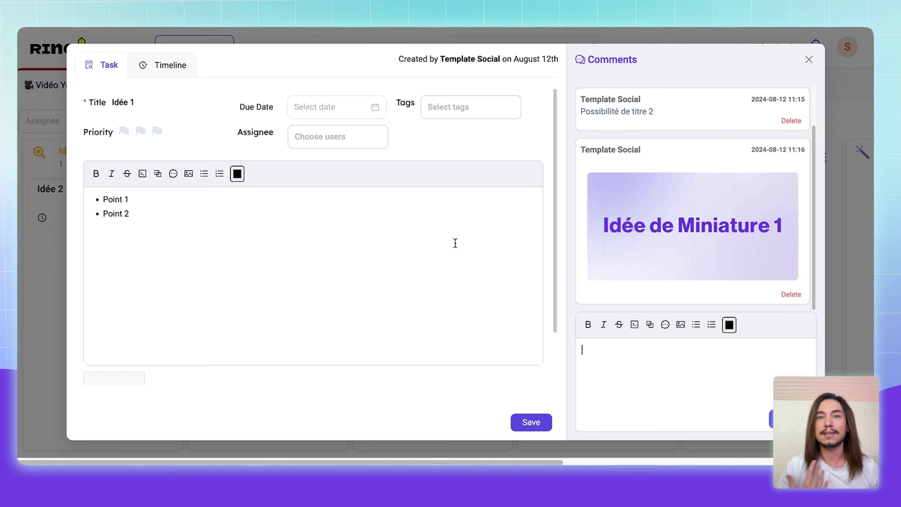
Upload miniature.jpg from the video rtb folder as an attachment to the Idée 1 task.
scroll(455, 243, down, 3)
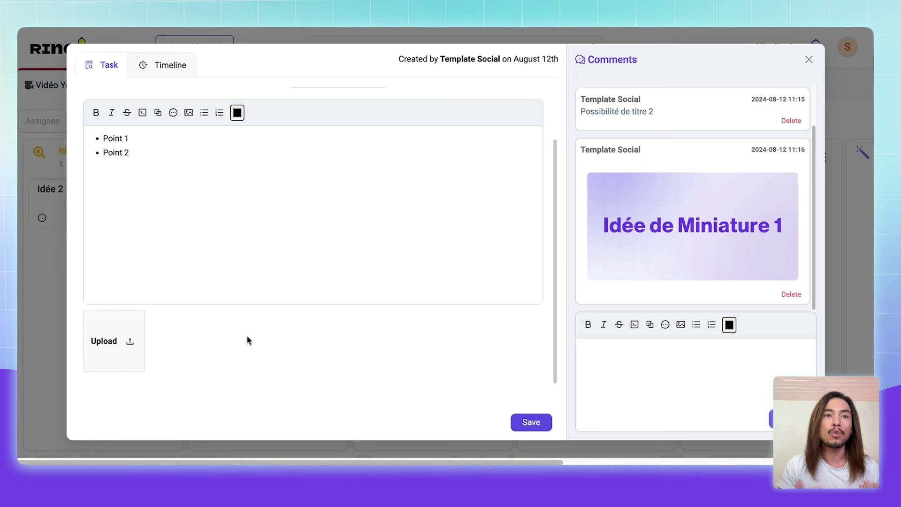
click(111, 330)
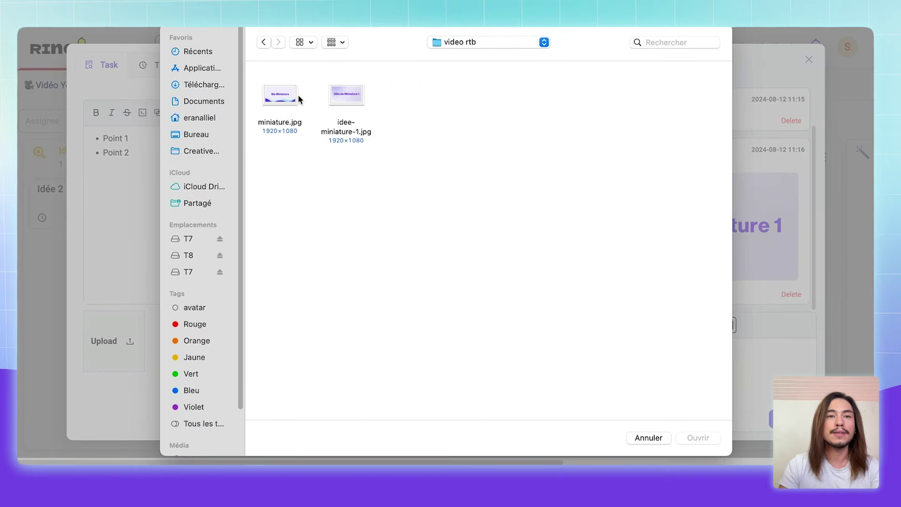
click(299, 96)
click(711, 441)
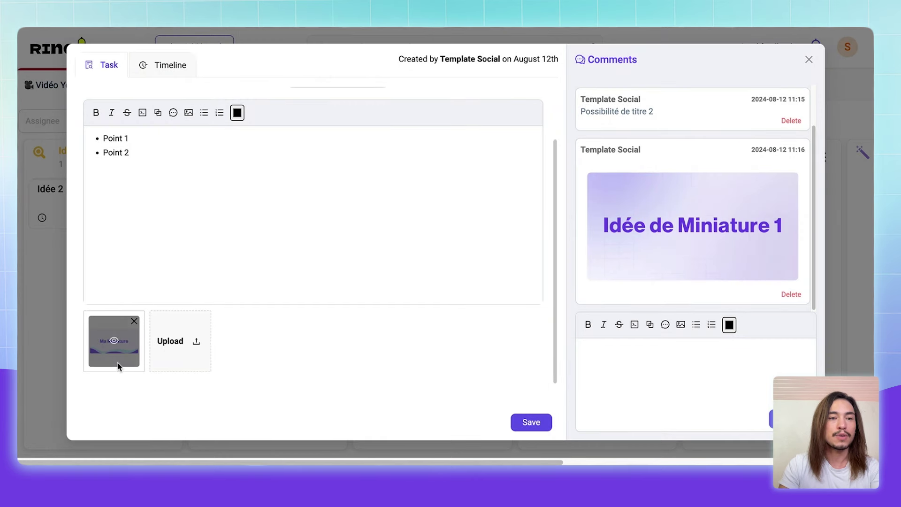
Preview the attached Ma Miniature image at full size, close the preview and save the Idée 1 task.
click(114, 340)
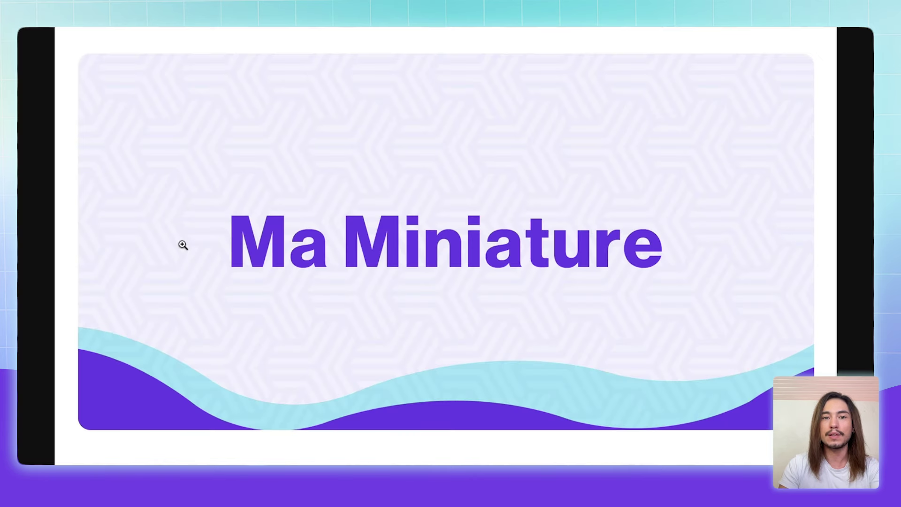
key(Escape)
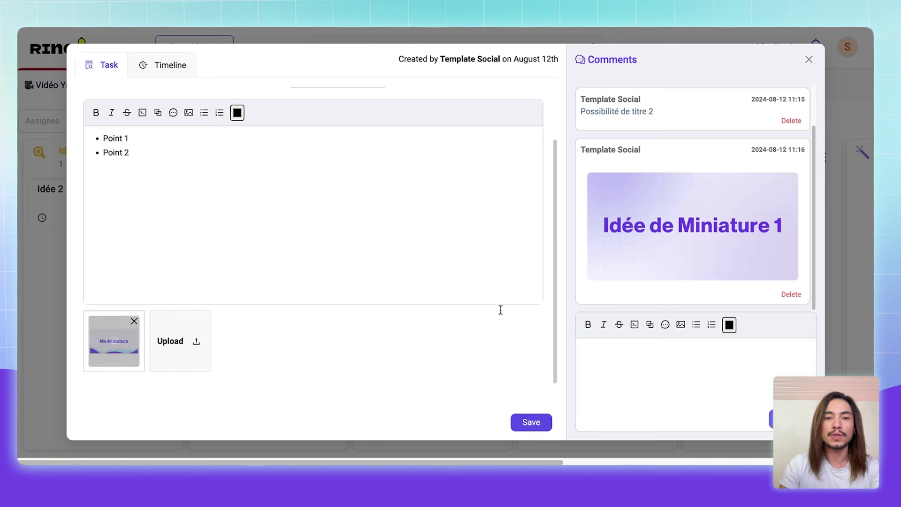
click(530, 426)
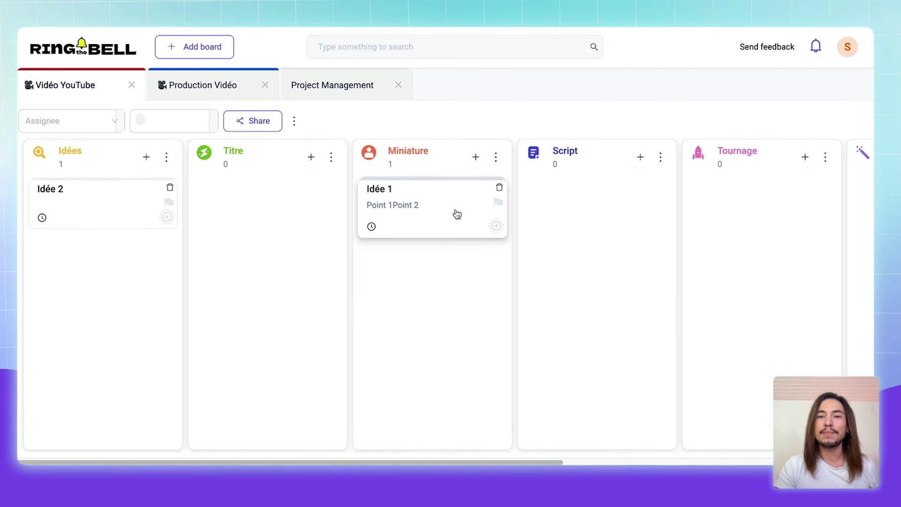
Move the Idée 1 card from Miniature to the Script stage and open its details.
scroll(457, 214, right, 4)
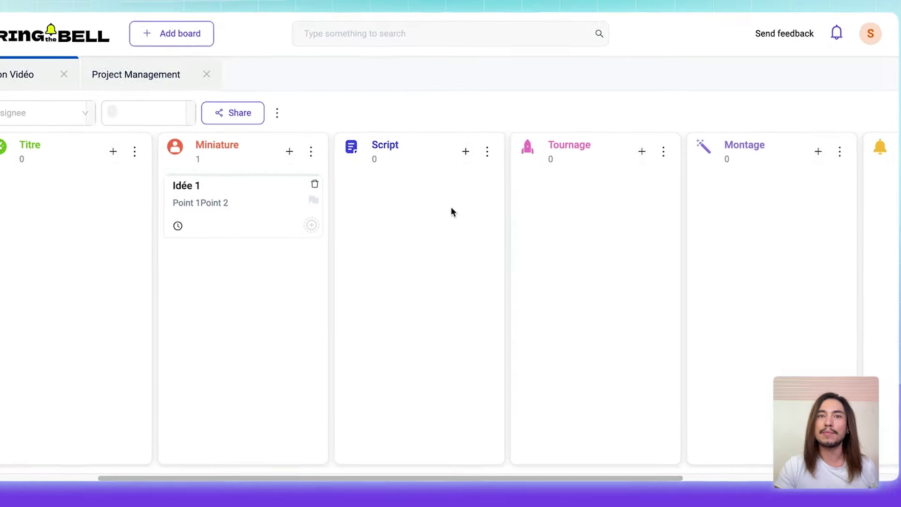
drag(160, 206, 356, 205)
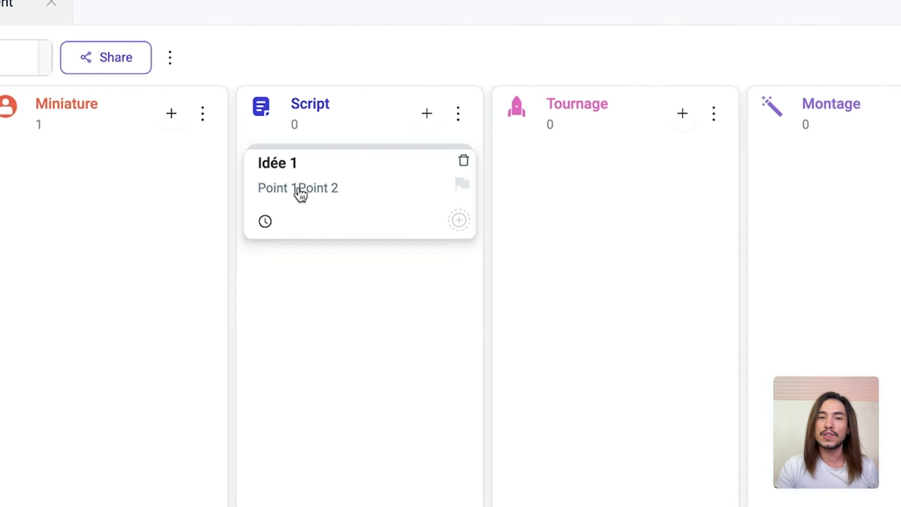
click(284, 190)
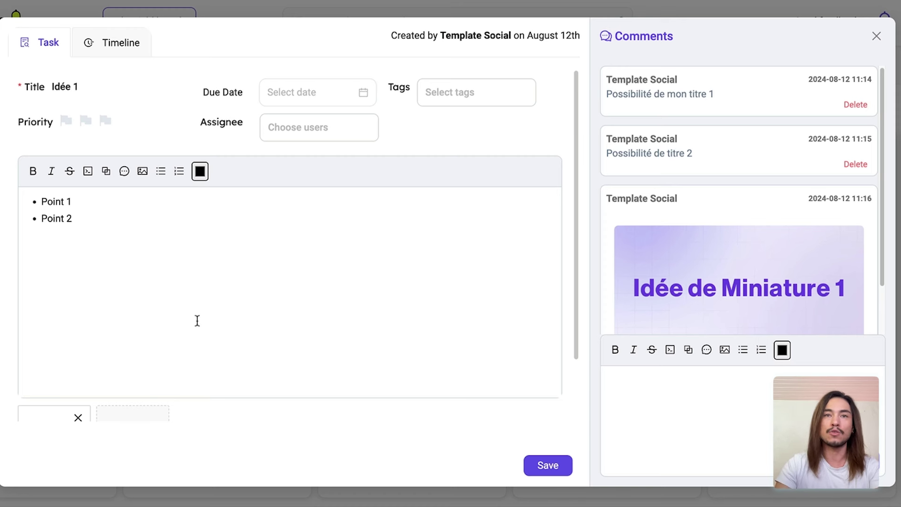
Add a horizontal divider below Point 2 in the Idée 1 description, followed by the text "Mon plan de vidéo".
text(--)
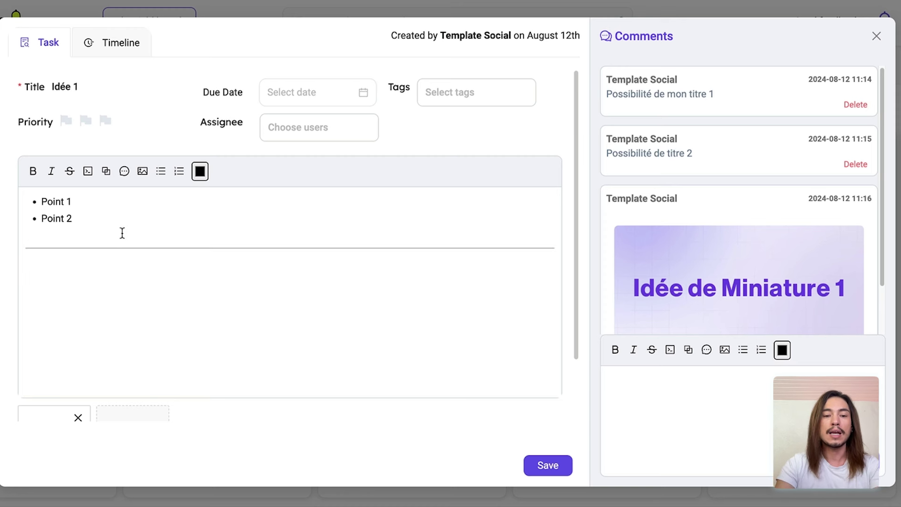
text(Mon)
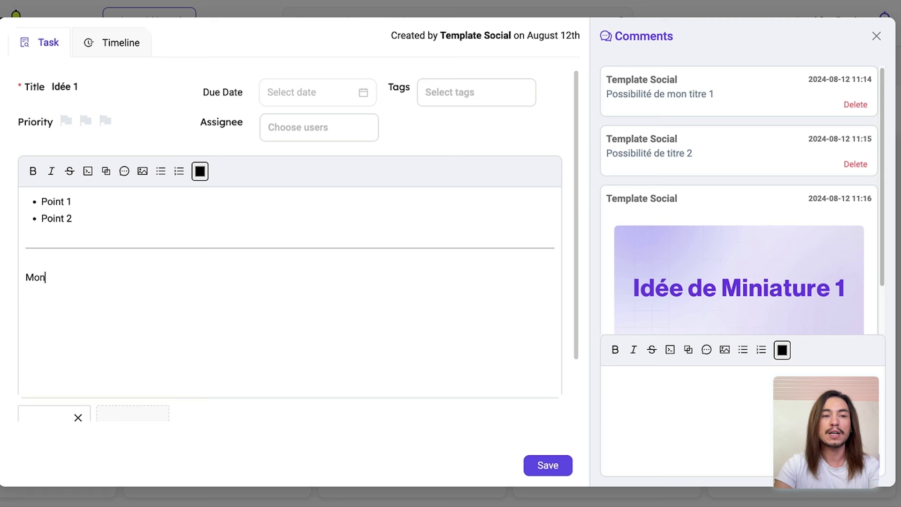
text( plan)
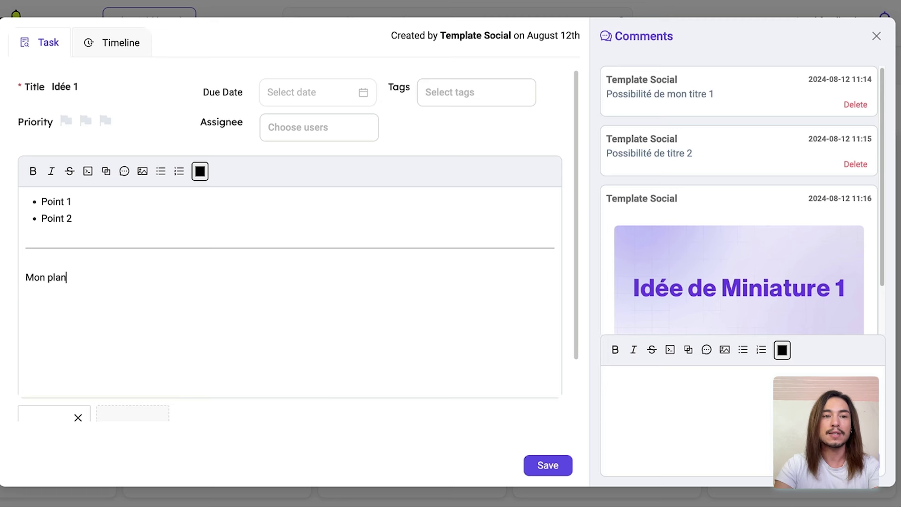
text( de vidéo)
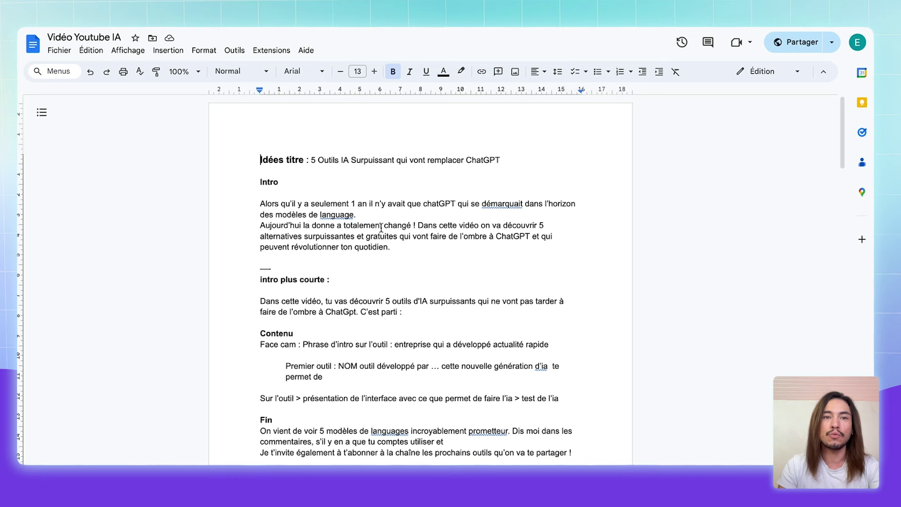
Switch to Google Docs, look through the Vidéo Youtube IA script and bring up the document's download option.
scroll(311, 208, down, 5)
scroll(312, 208, up, 1)
key(super+Up)
click(60, 50)
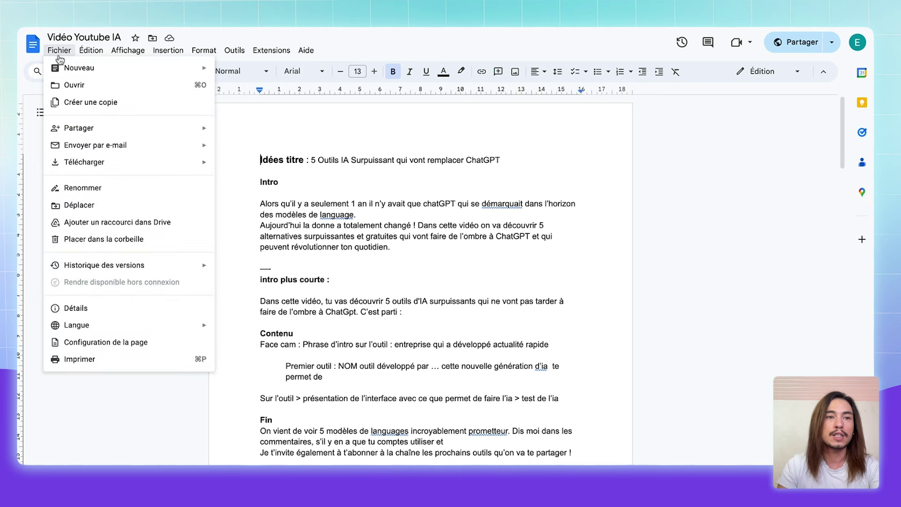
mouse_move(129, 169)
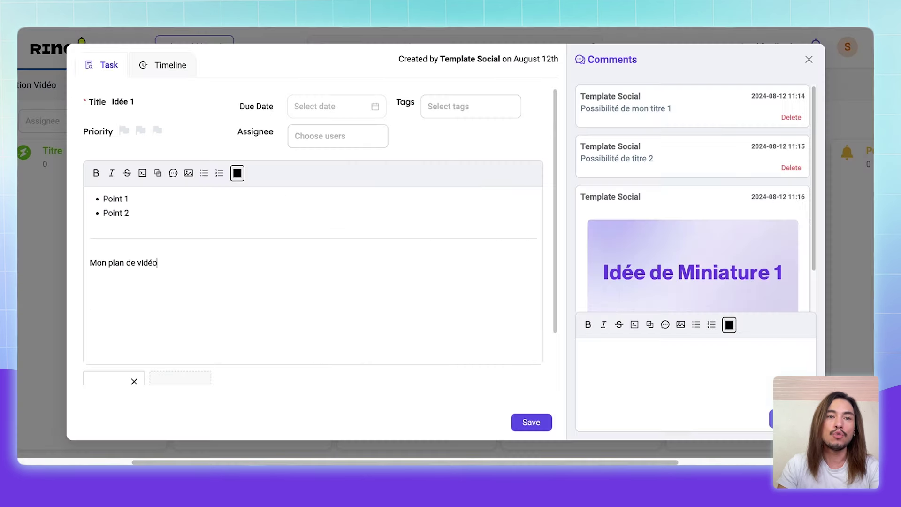
Upload Vidéo Youtube IA.pdf from the video rtb folder as a second attachment to the Idée 1 task.
scroll(278, 329, down, 2)
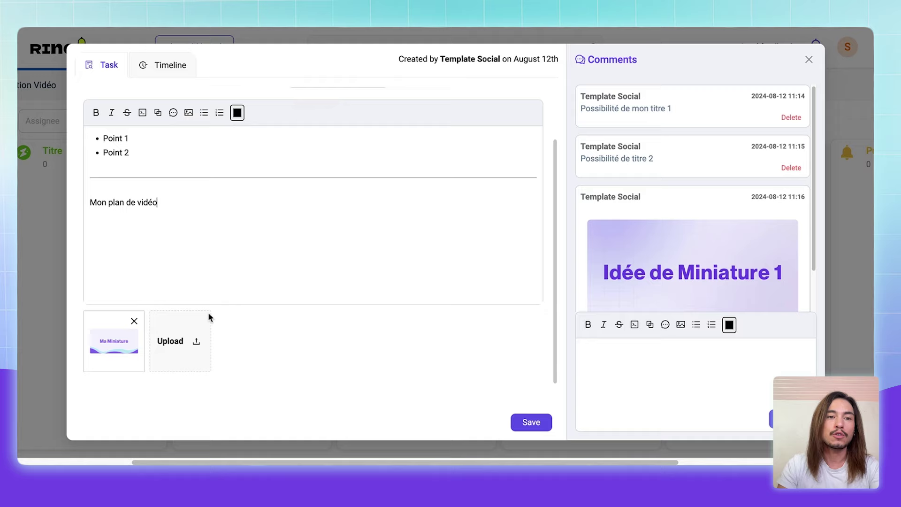
click(178, 351)
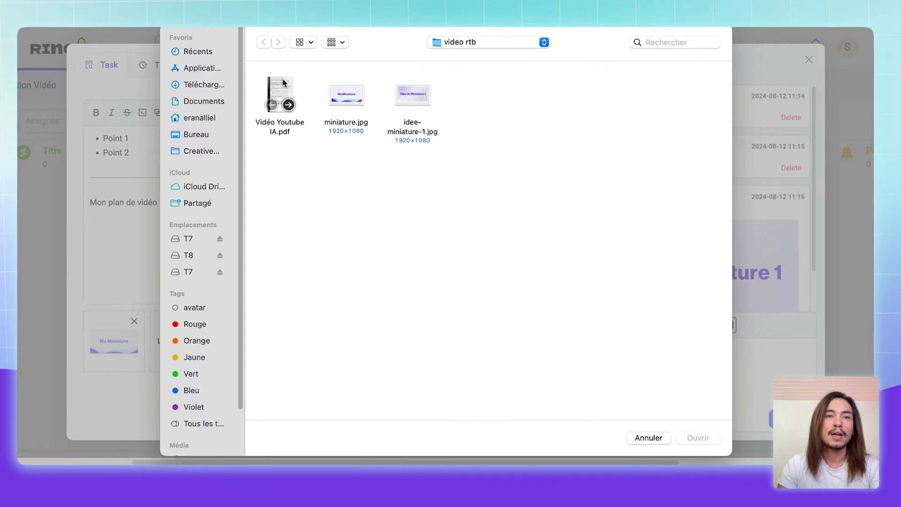
click(283, 85)
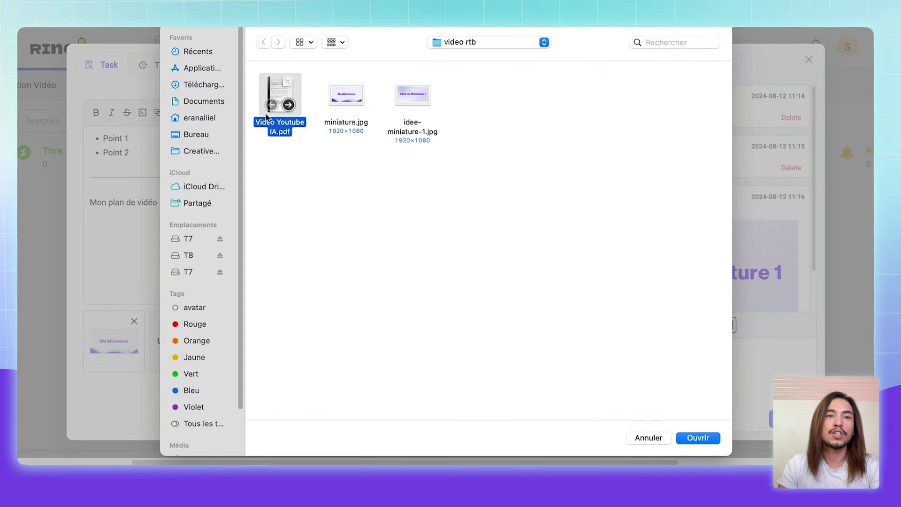
click(711, 436)
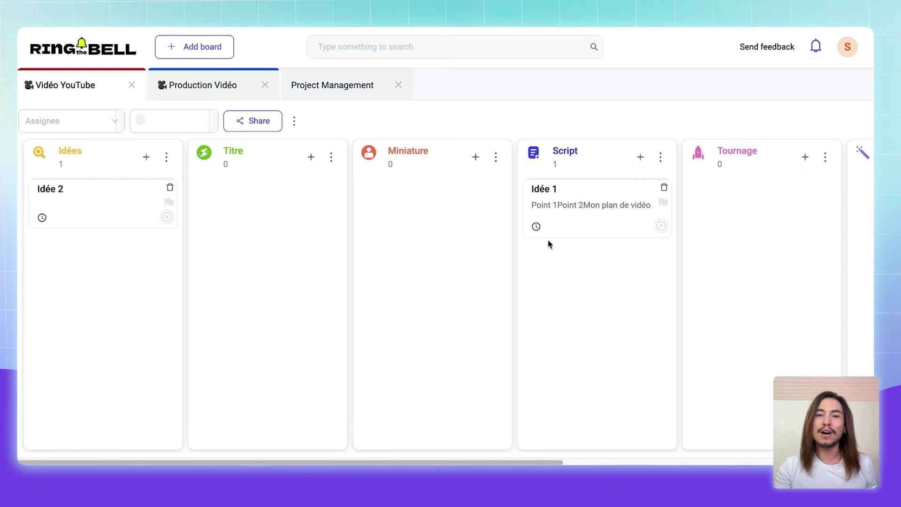
Move the Idée 1 card from Script through Tournage to the Montage stage and open its details at the latest comment.
scroll(626, 263, right, 8)
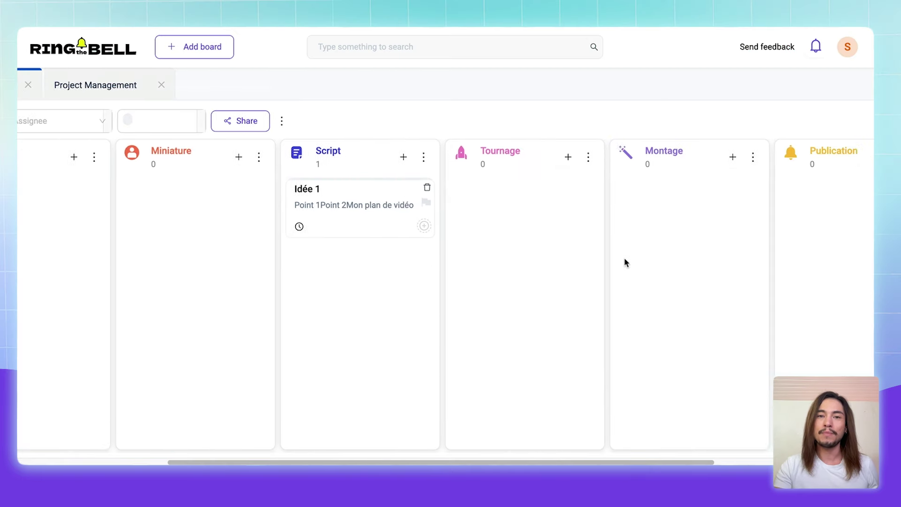
drag(212, 190, 367, 196)
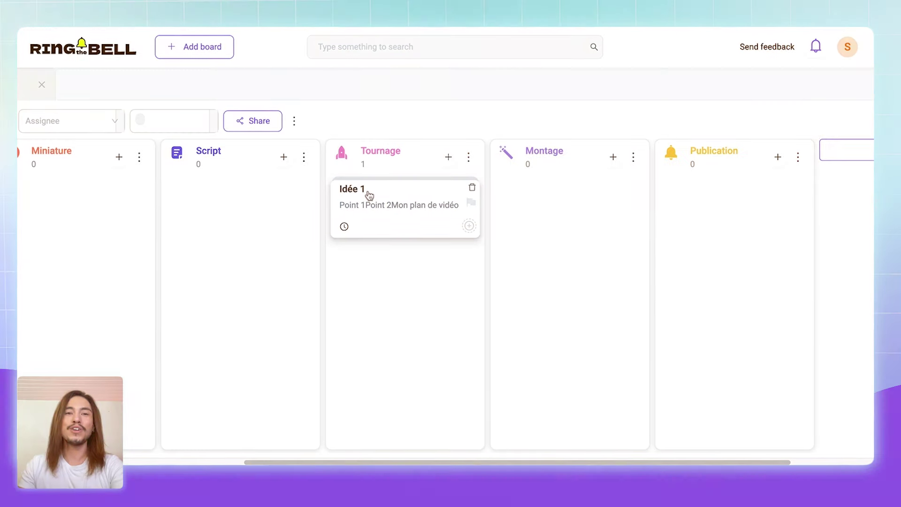
drag(369, 195, 519, 195)
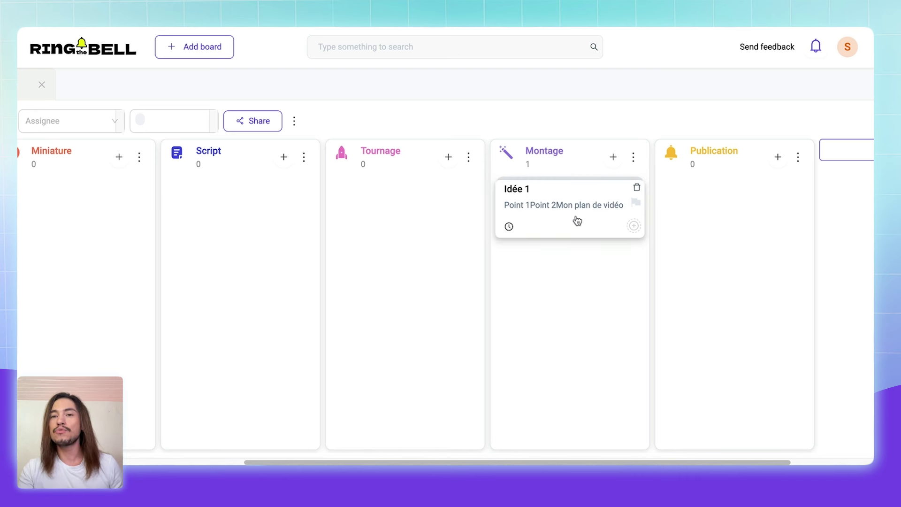
click(549, 208)
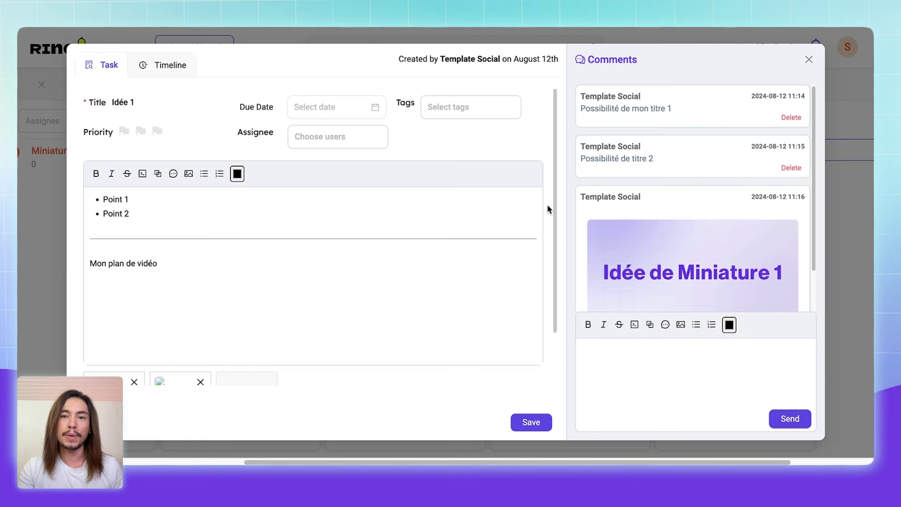
scroll(677, 208, down, 1)
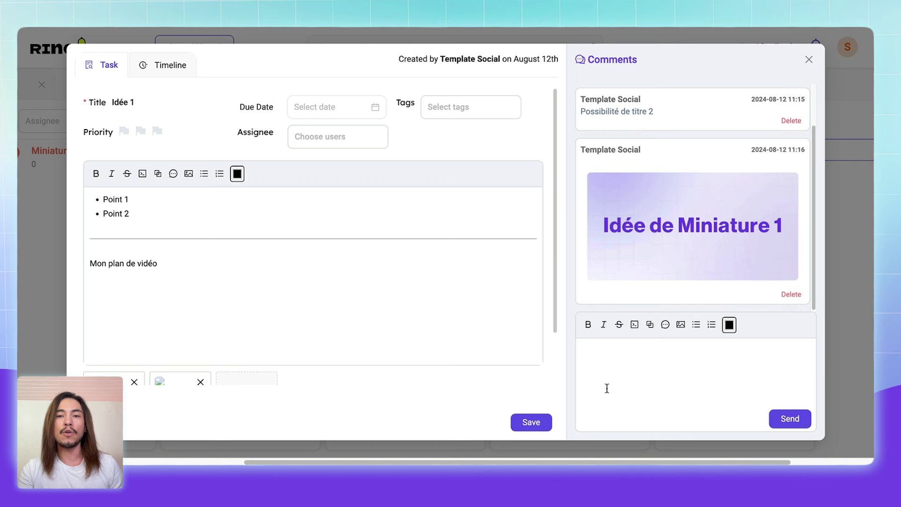